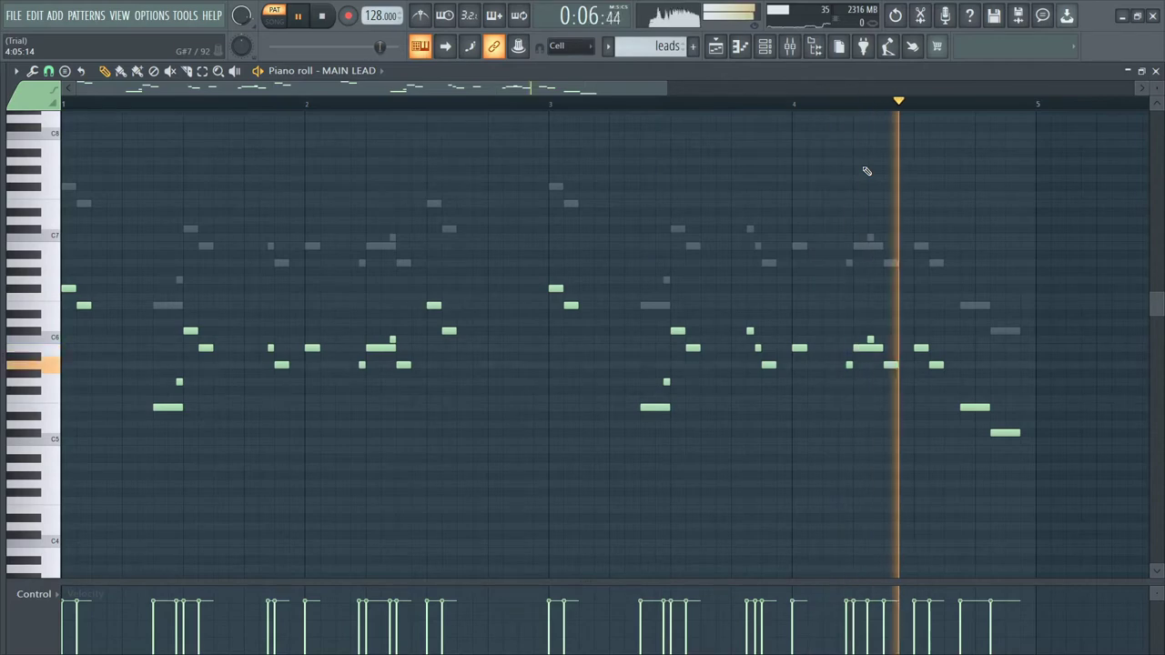
Step: Audition the lead layers one at a time, from MAIN LEAD to LEAD 4, and show Fruity parametric EQ 2 on the LEADS mixer track
key(F6)
key(space)
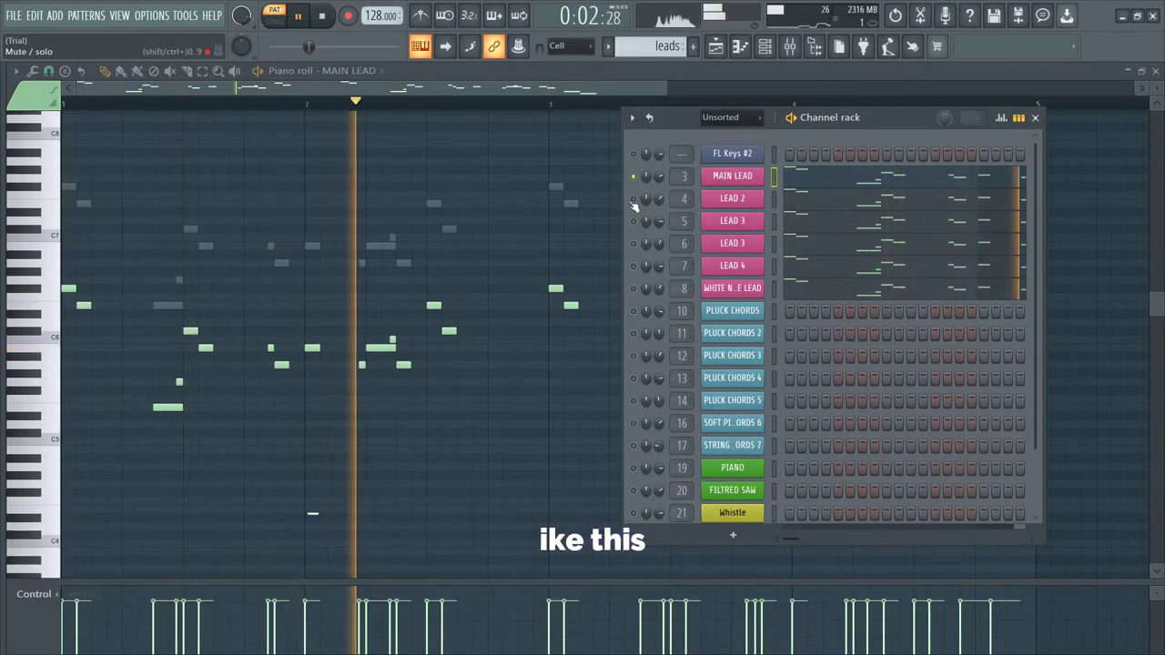
right_click(634, 199)
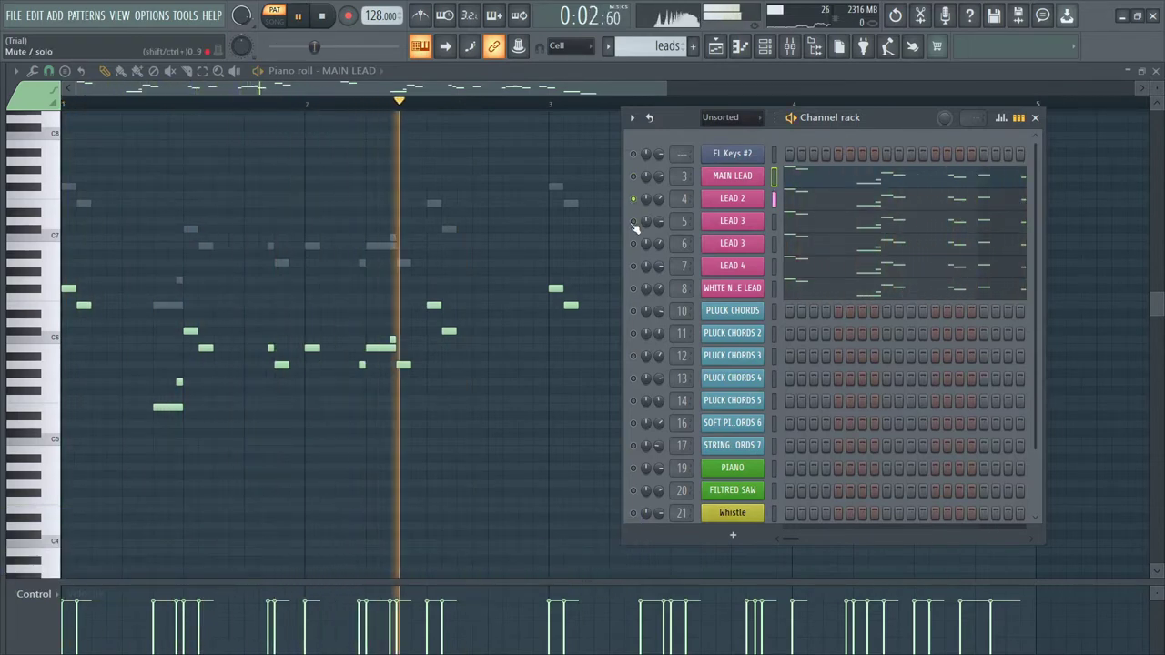
key(space)
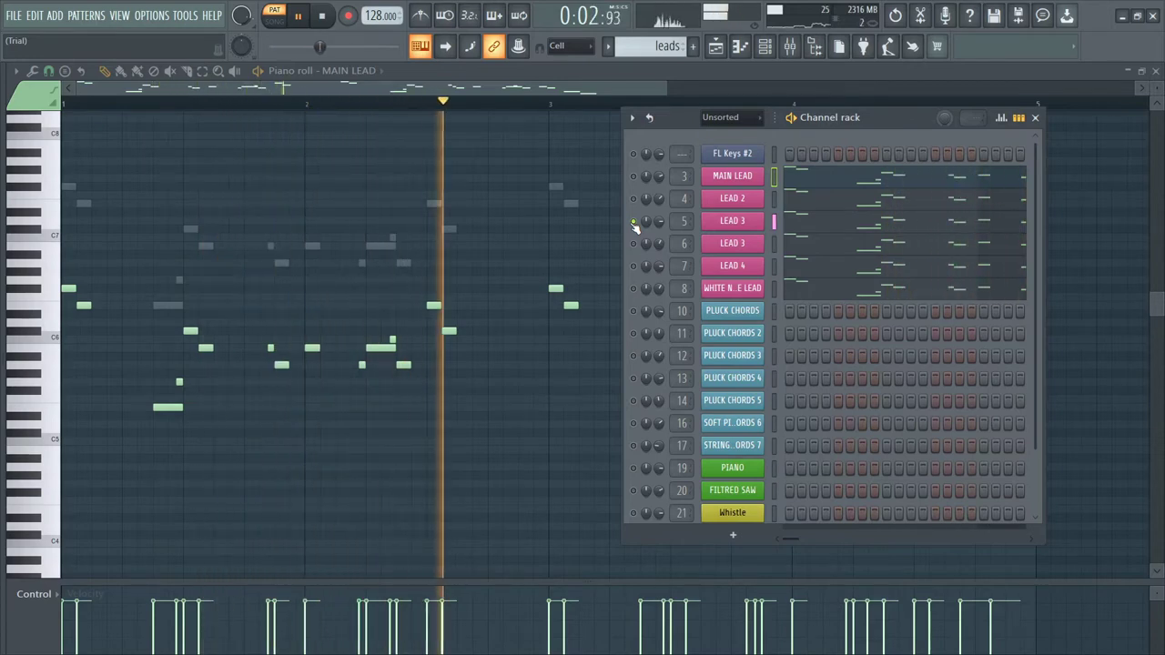
key(space)
key(space)
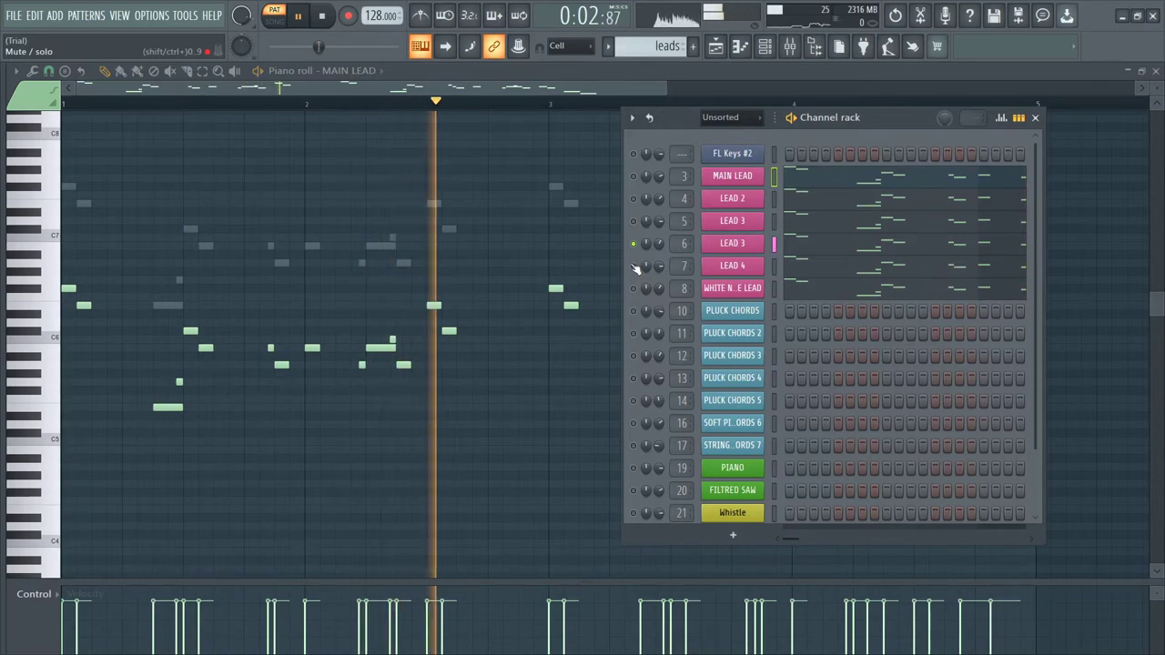
key(space)
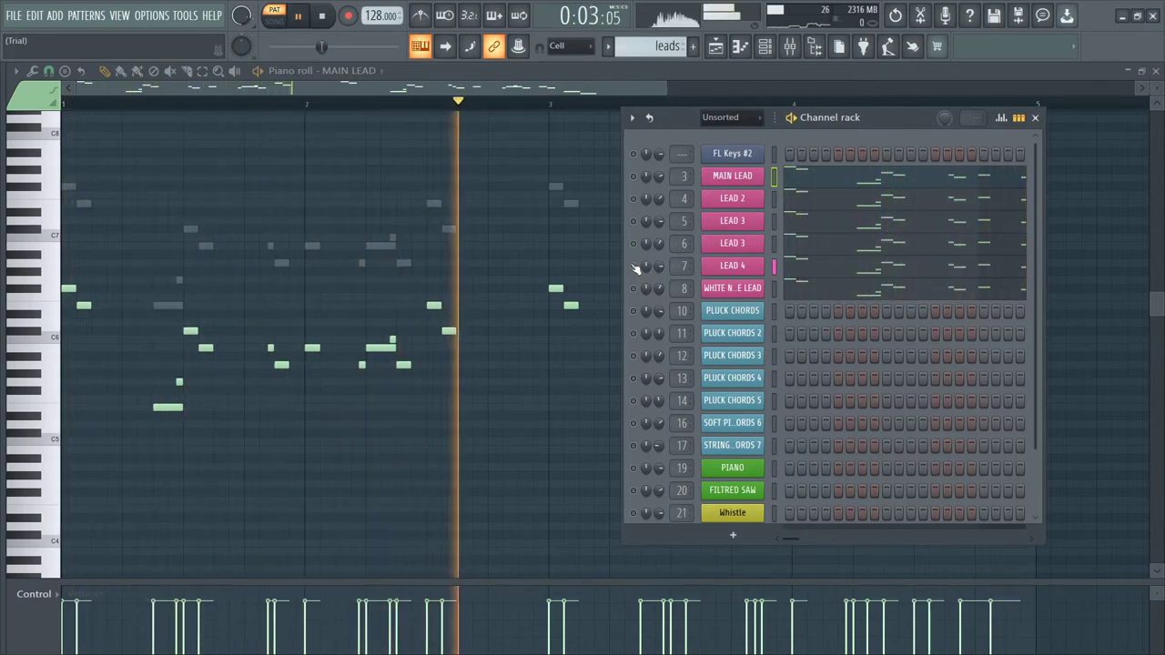
key(space)
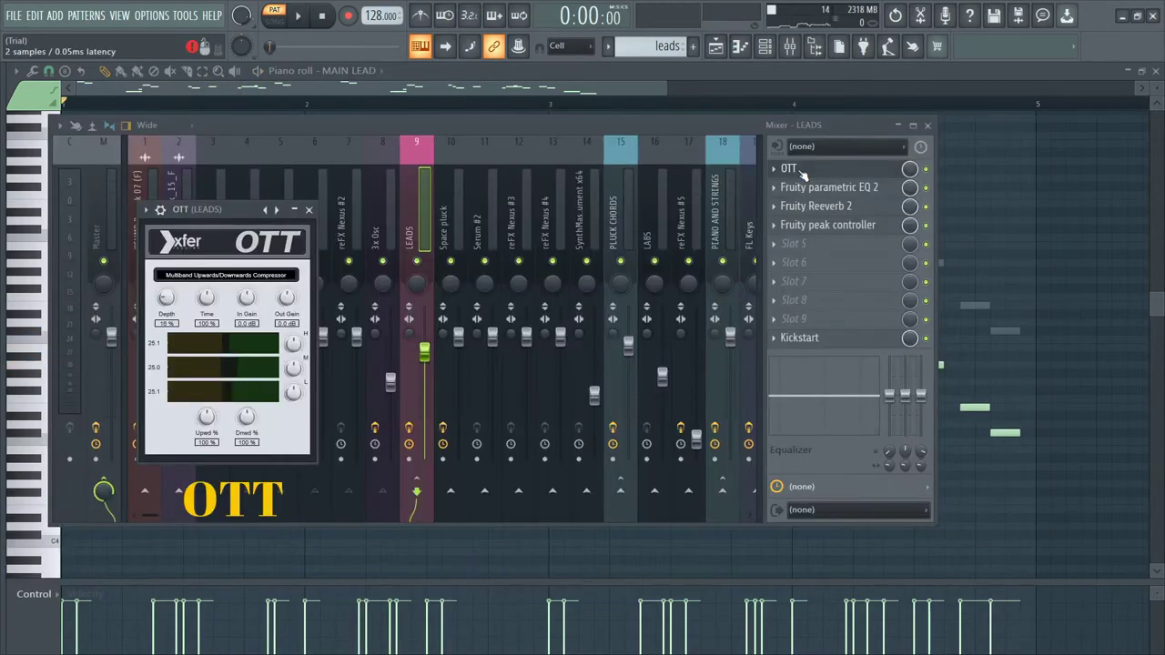
click(806, 189)
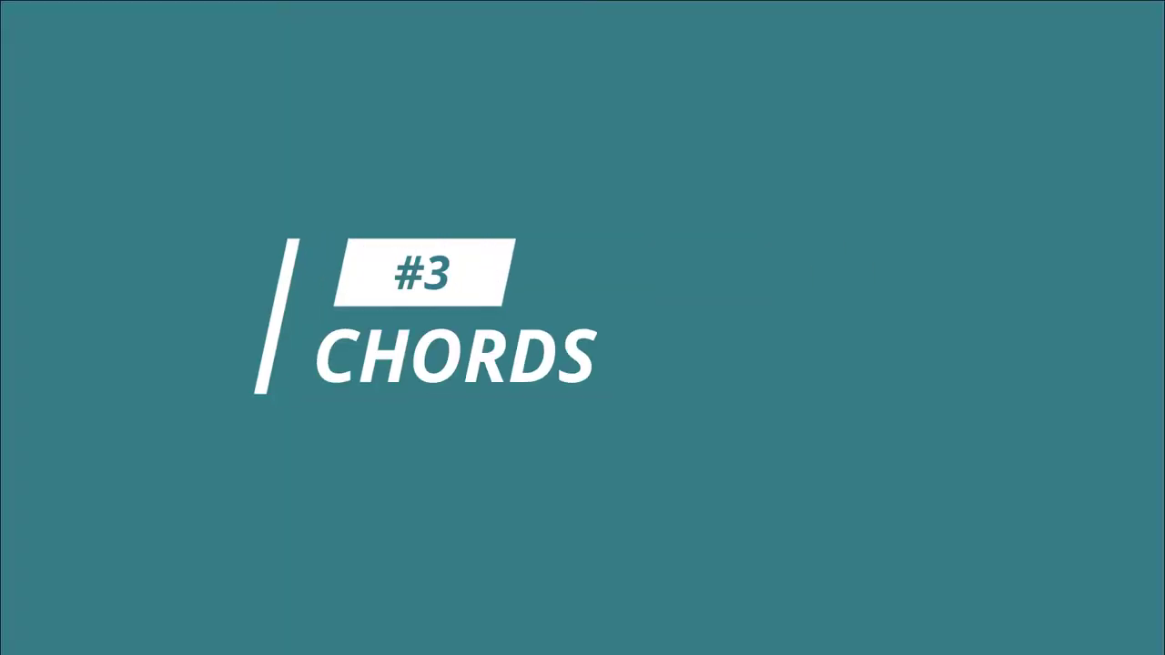
Step: Play the CHORDS pattern and audition each chord layer solo, from PLUCK CHORDS to the string chords, finishing with all channels playing together
key(space)
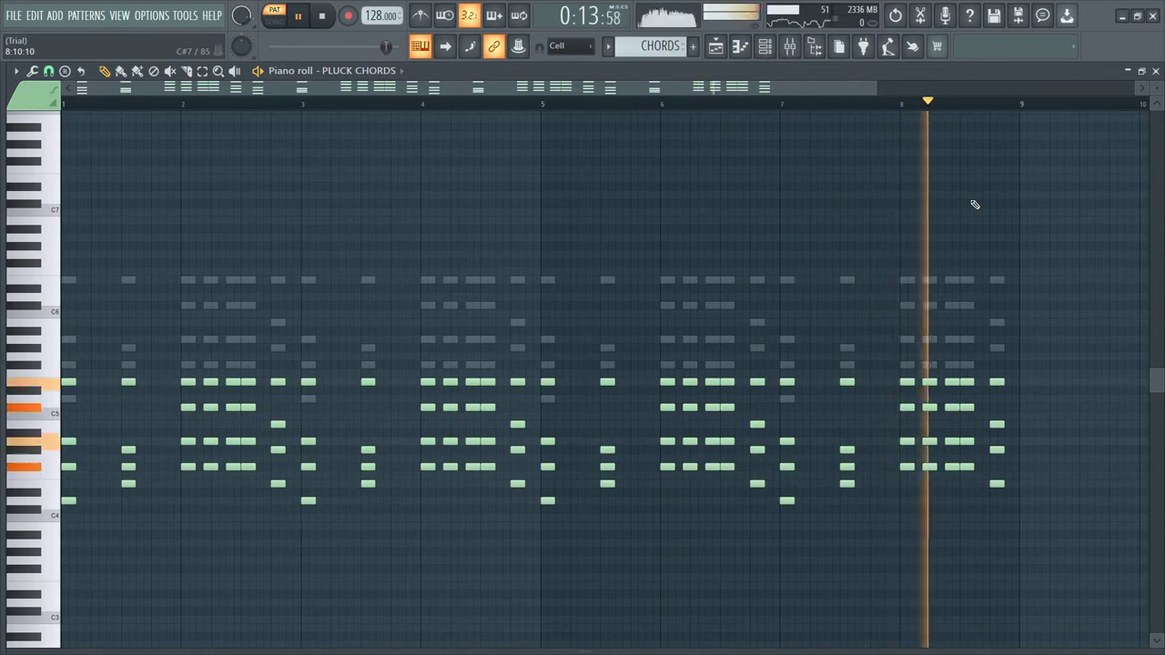
key(F6)
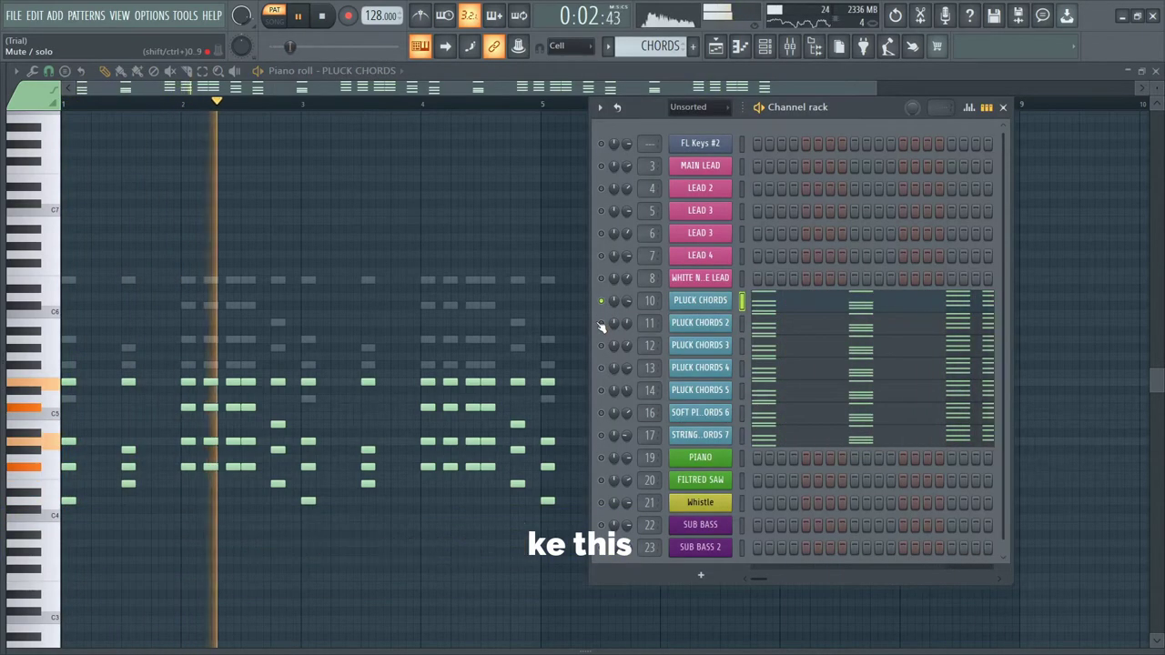
key(space)
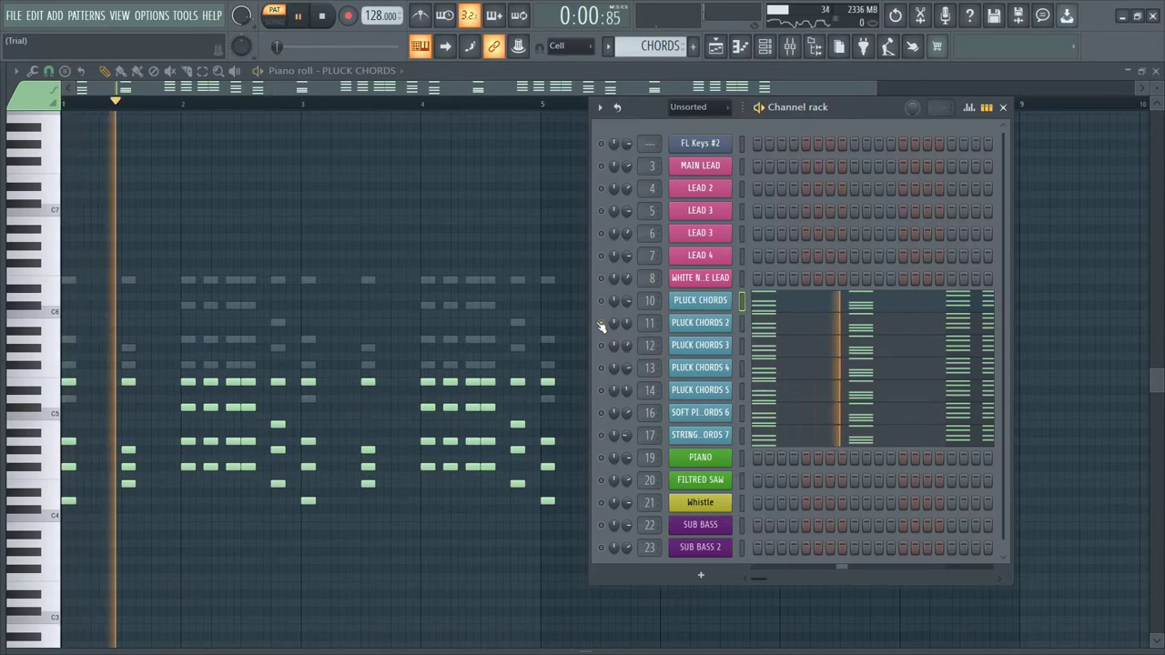
key(space)
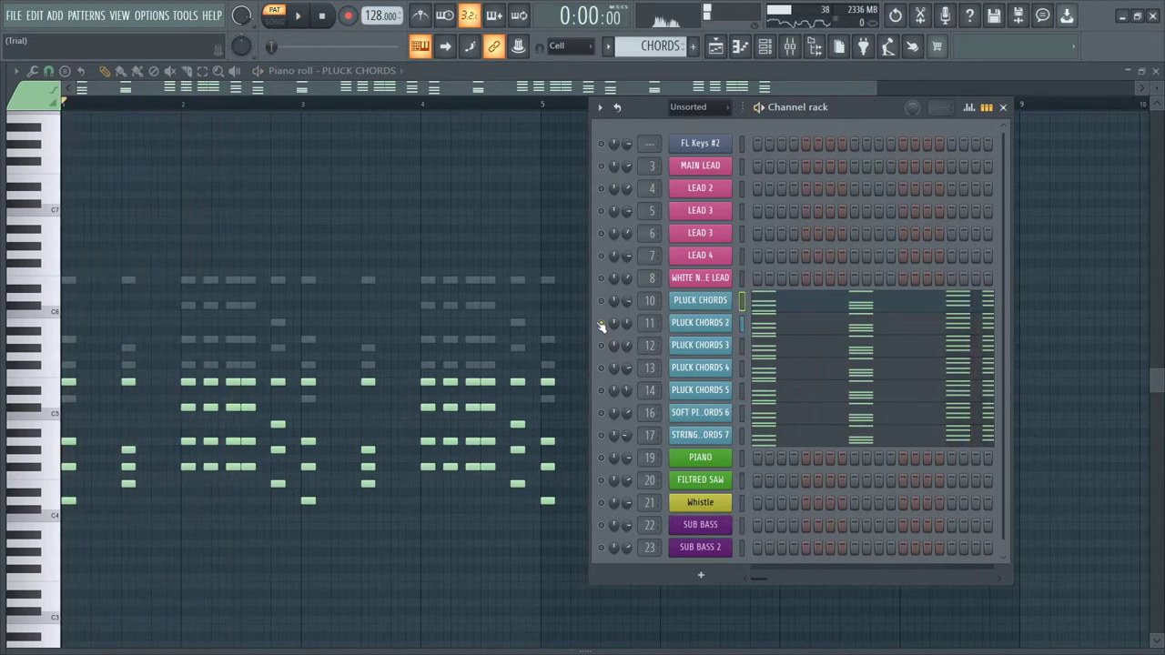
key(space)
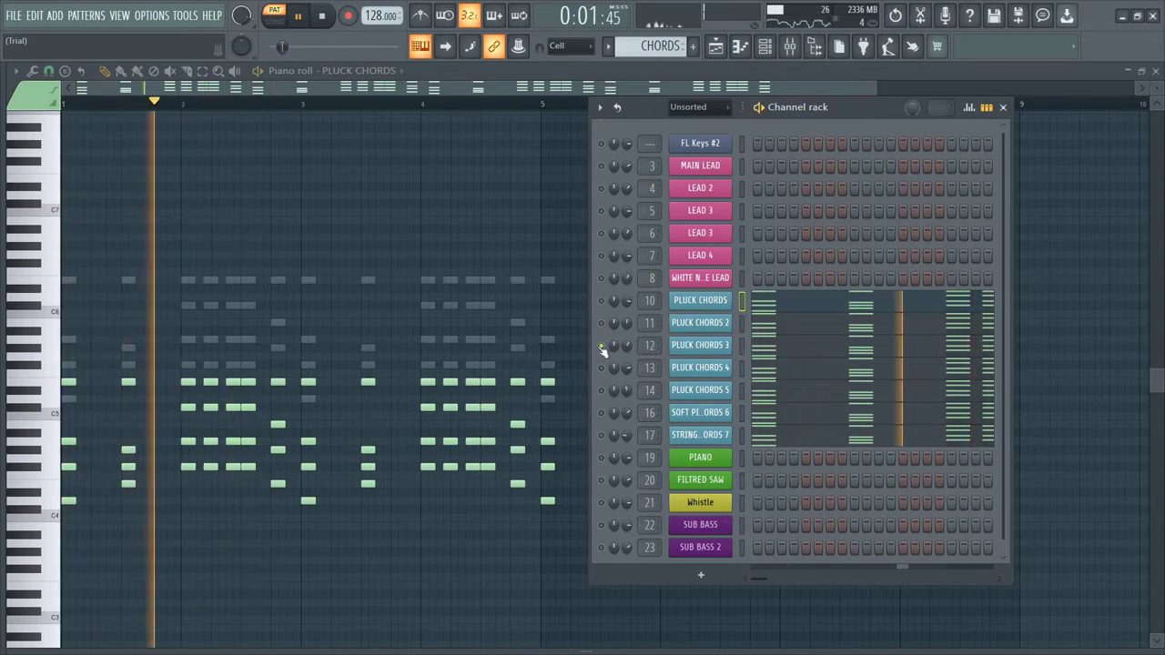
key(space)
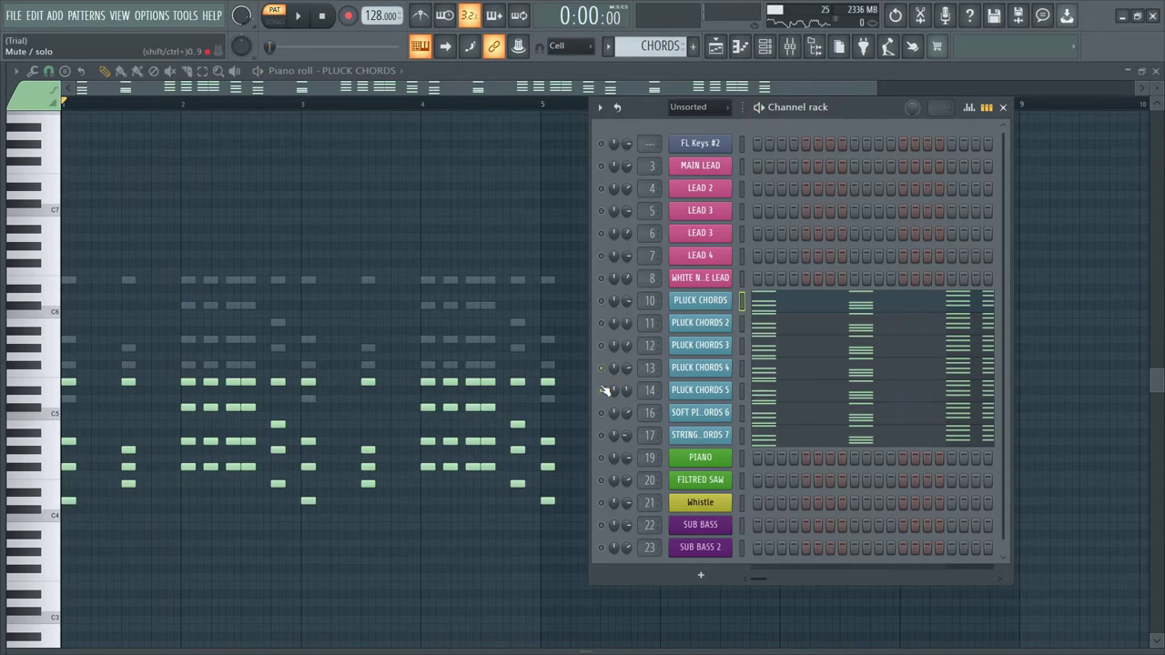
key(space)
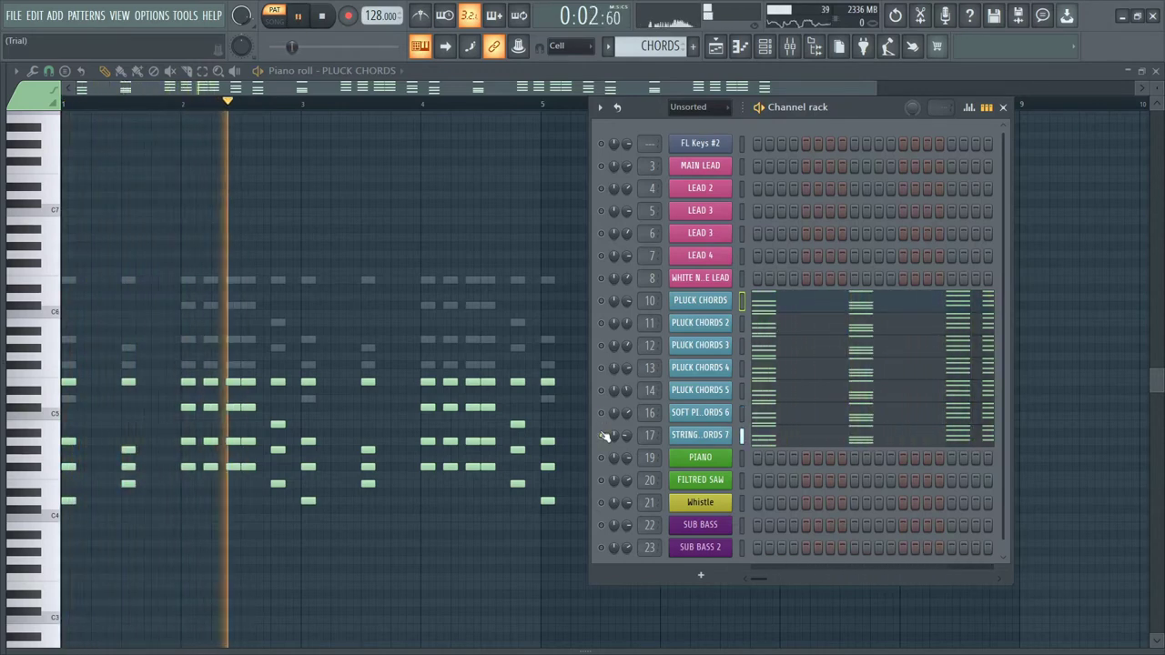
key(space)
key(space)
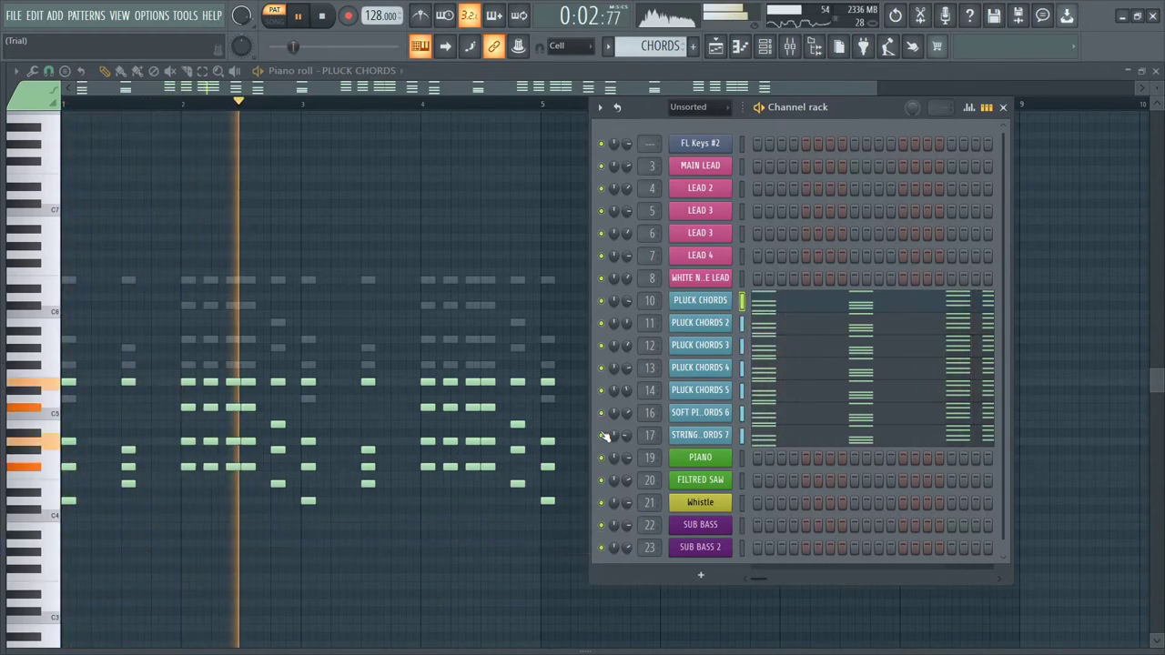
Step: Inspect the PLUCK CHORDS mixer effects: OTT, both Fruity parametric EQ 2 instances, Fruity Reeverb 2, Fruity Compressor and Kickstart
click(842, 222)
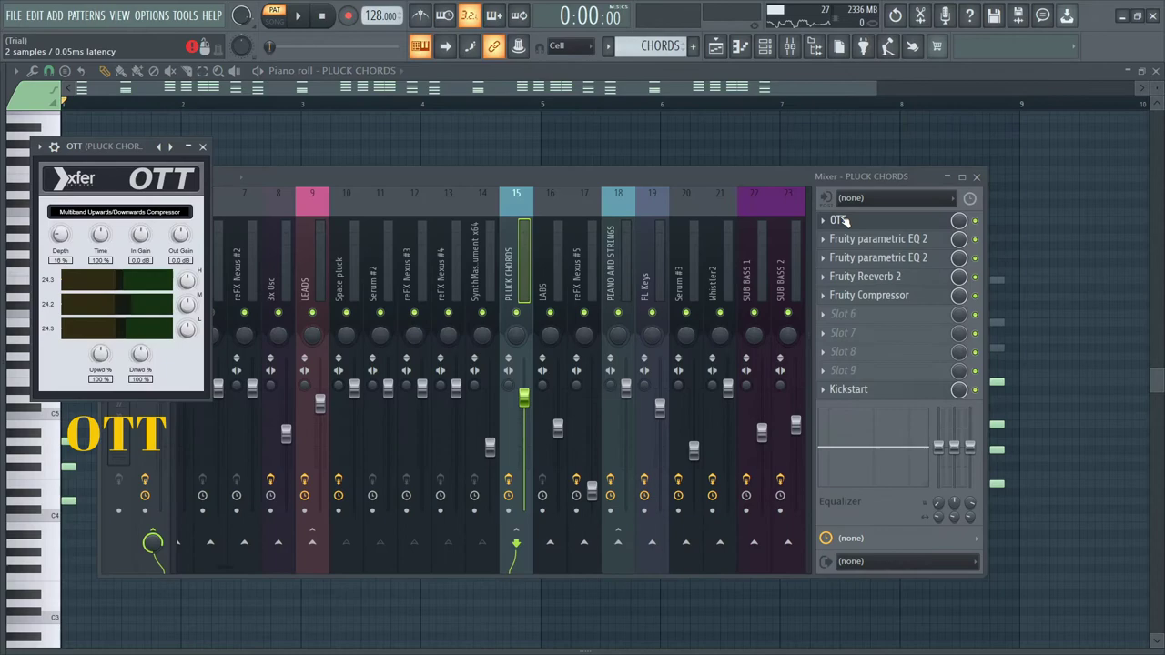
click(847, 239)
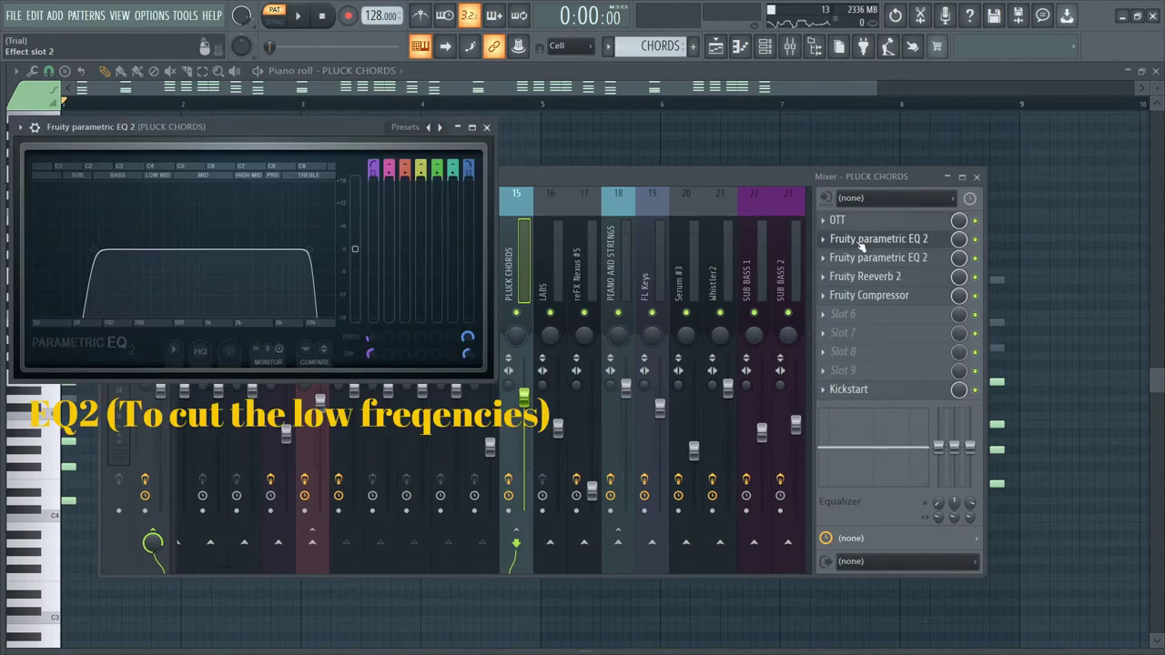
click(849, 258)
click(856, 276)
click(861, 296)
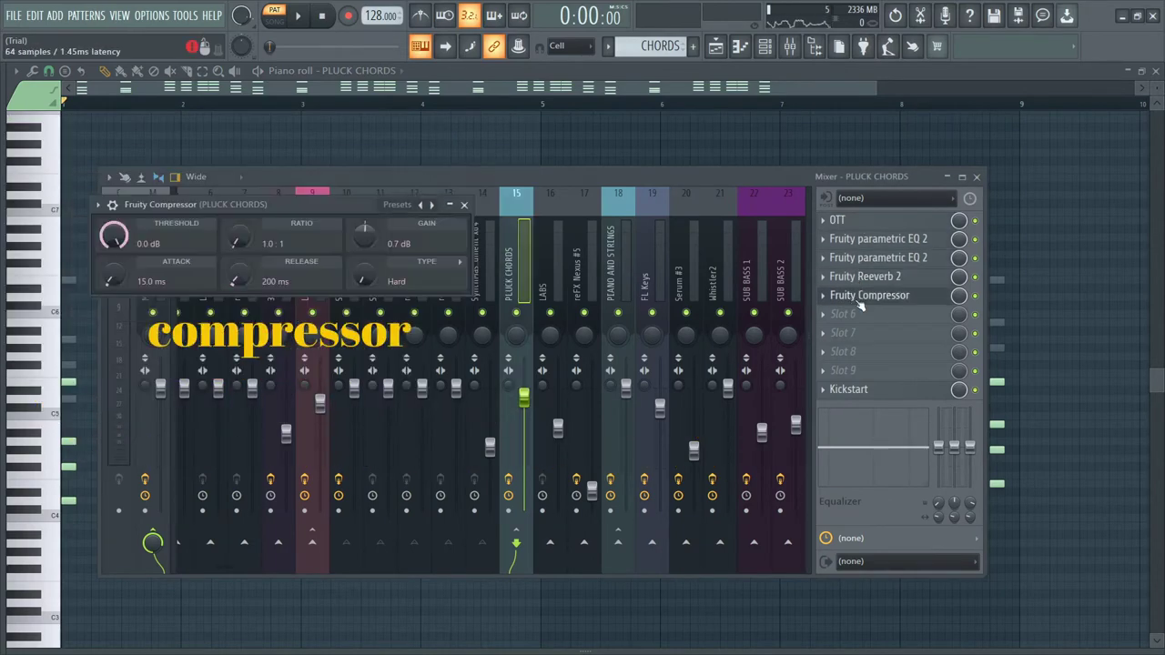
click(856, 389)
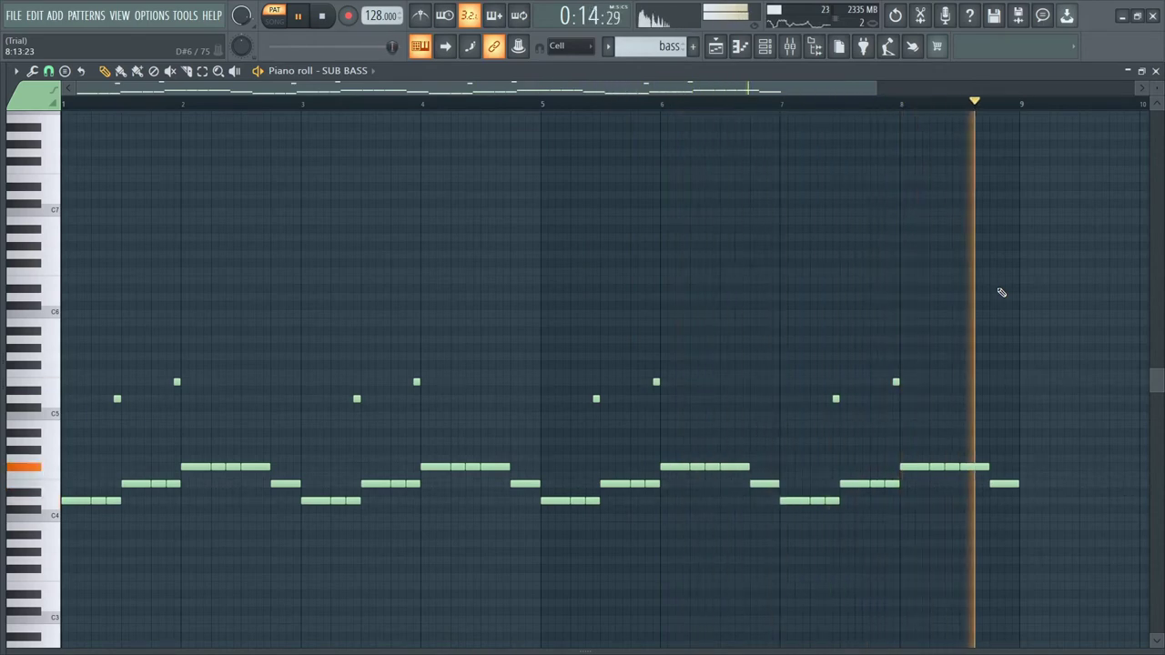
Step: Stop the bass pattern and inspect Fruity parametric EQ 2 and Kickstart on the SUB BASS 1 mixer track
key(space)
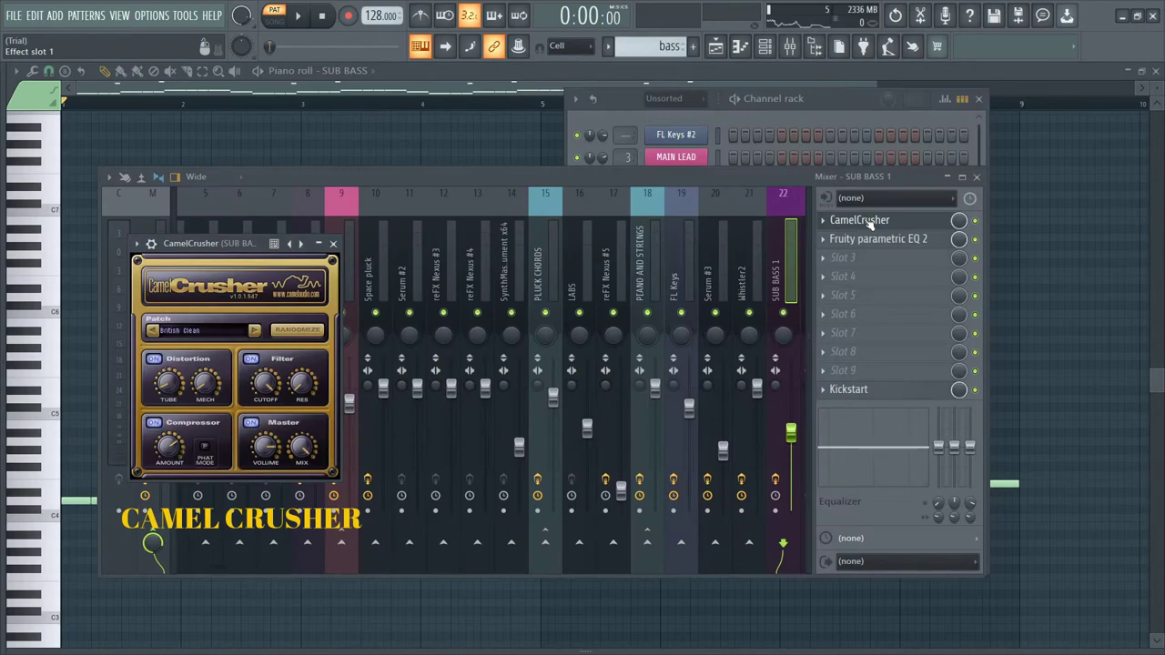
click(871, 239)
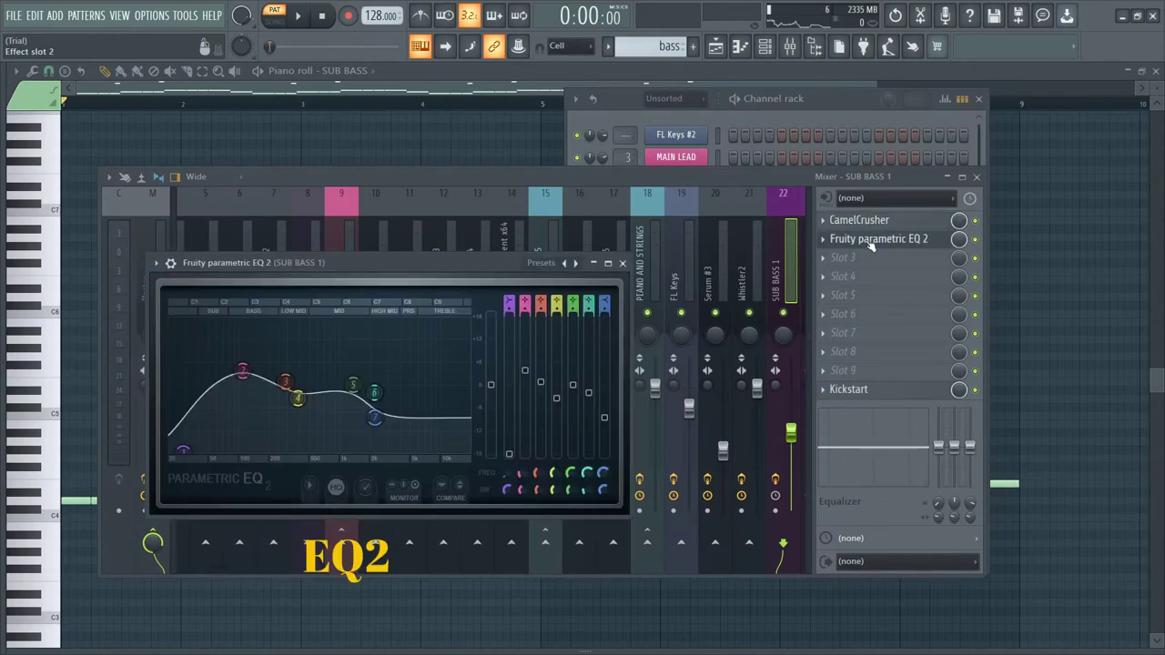
click(848, 389)
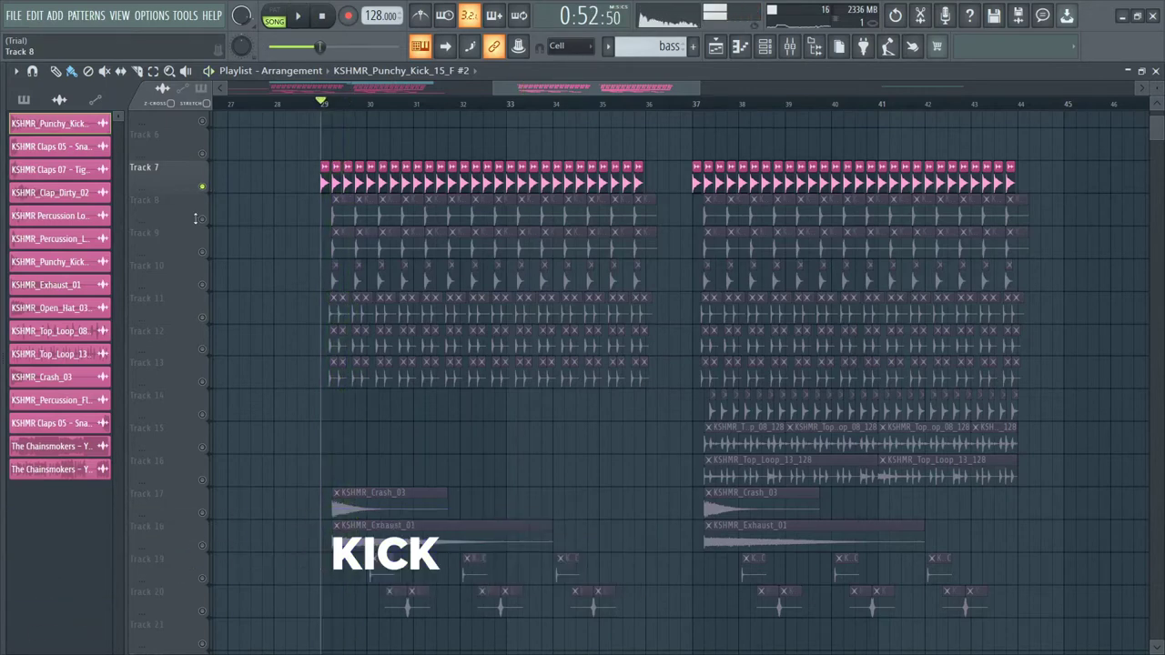
Step: Unmute the clap layers on playlist tracks 8 to 10 and the percussion layers on tracks 11 to 13
drag(202, 218, 204, 286)
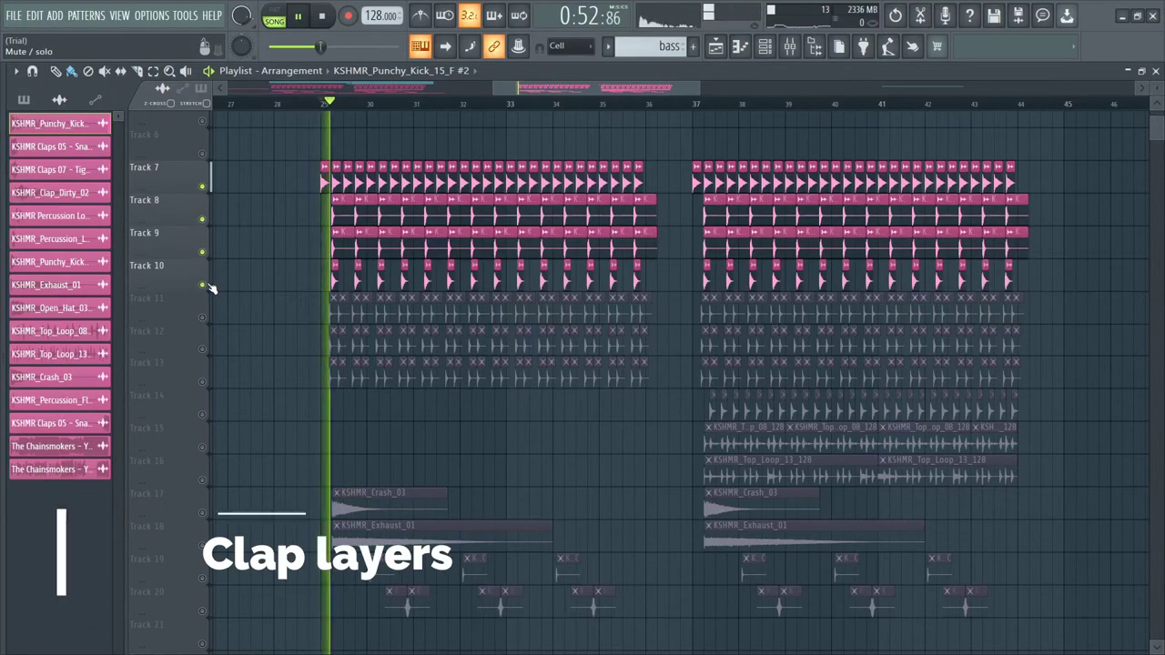
drag(202, 317, 202, 382)
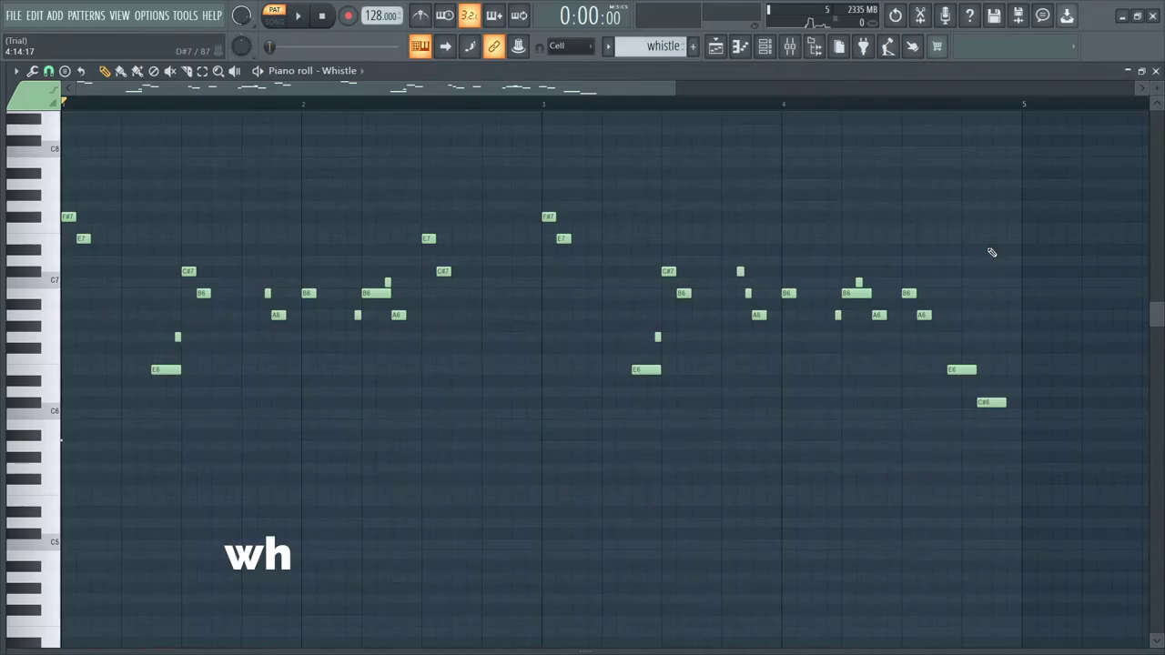
Step: Play the whistle pattern from its start
key(space)
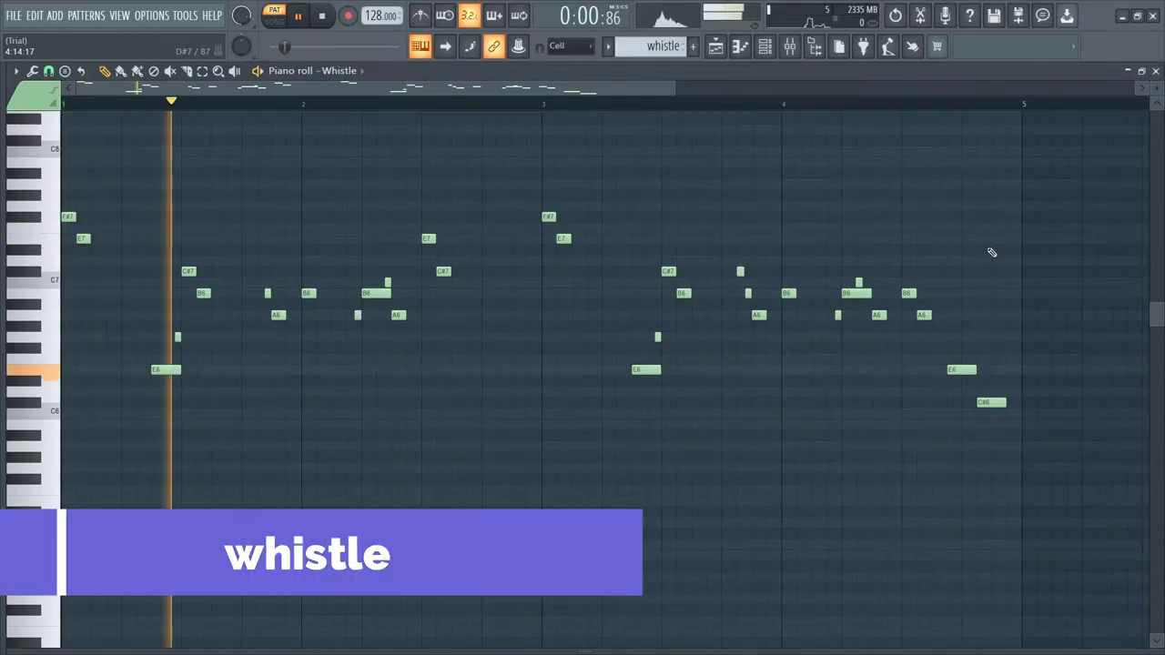